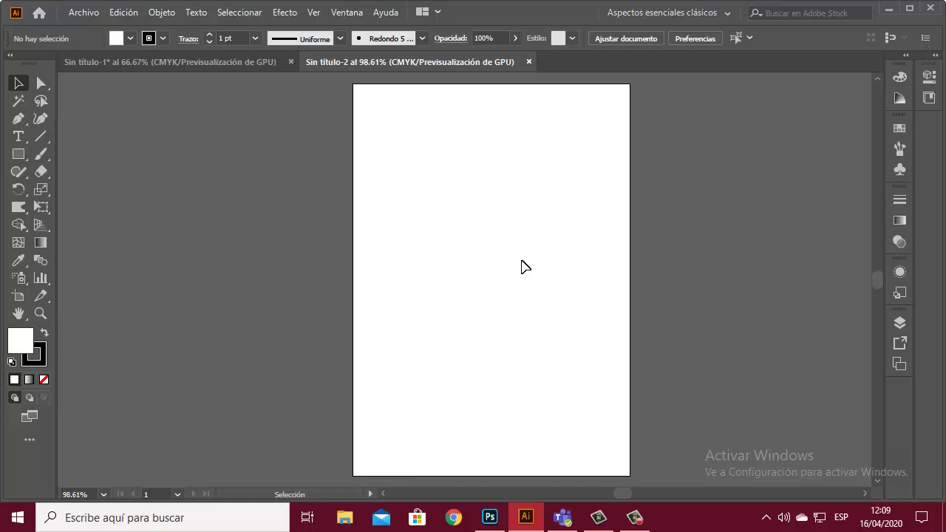
Step: Open the new document setup and review the saved and mobile presets, selecting the iPad preset
{"action": "left_click", "coordinate": [81, 12]}
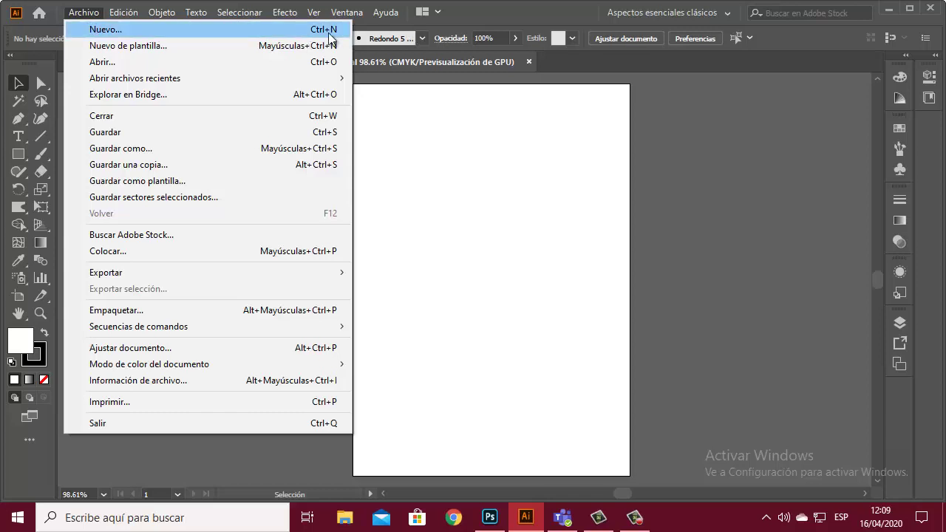
{"action": "left_click", "coordinate": [154, 32]}
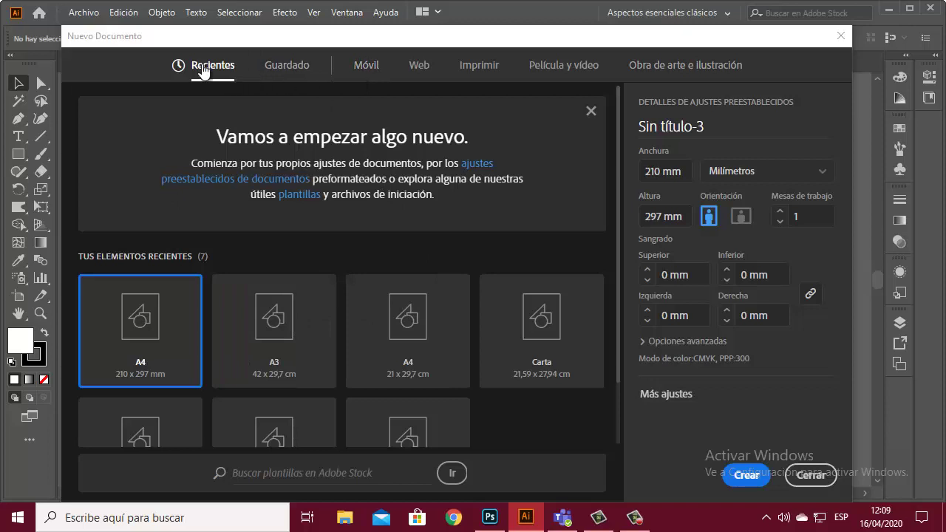
{"action": "left_click", "coordinate": [298, 73]}
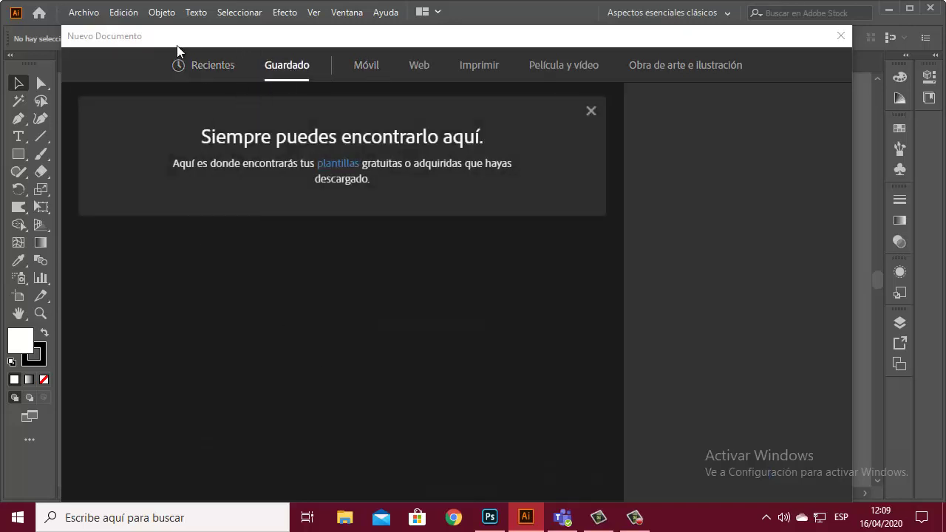
{"action": "left_click", "coordinate": [367, 68]}
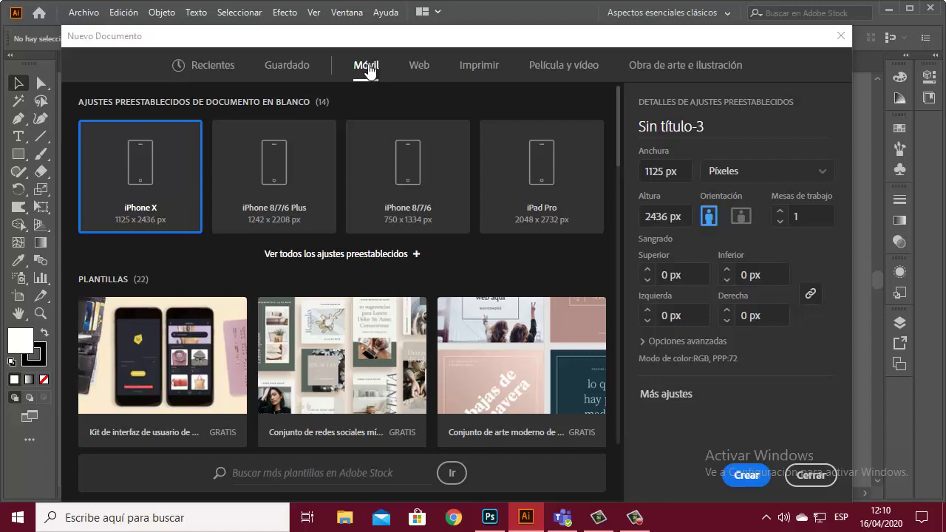
{"action": "left_click", "coordinate": [352, 256]}
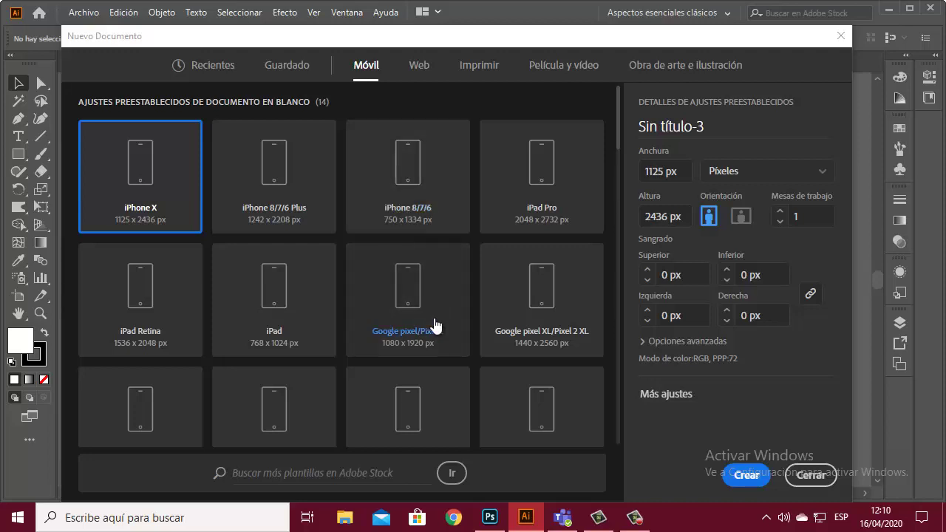
{"action": "left_click", "coordinate": [318, 298]}
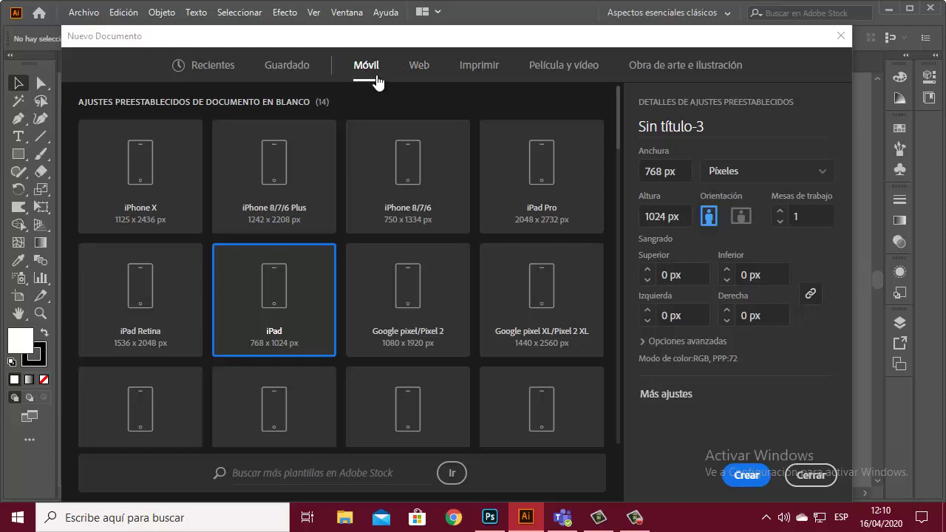
Step: Examine the full lists of web and print presets, trying the A4 and A3 print sizes
{"action": "left_click", "coordinate": [423, 71]}
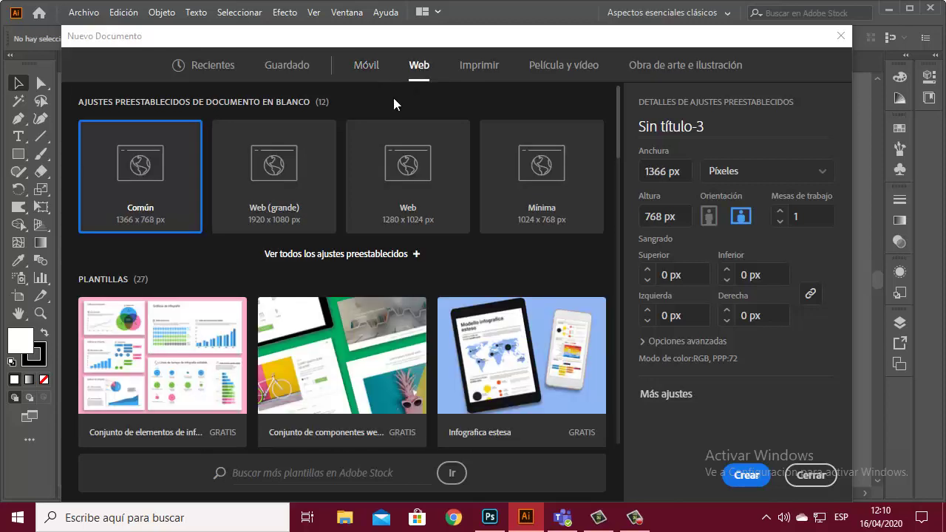
{"action": "left_click", "coordinate": [373, 258]}
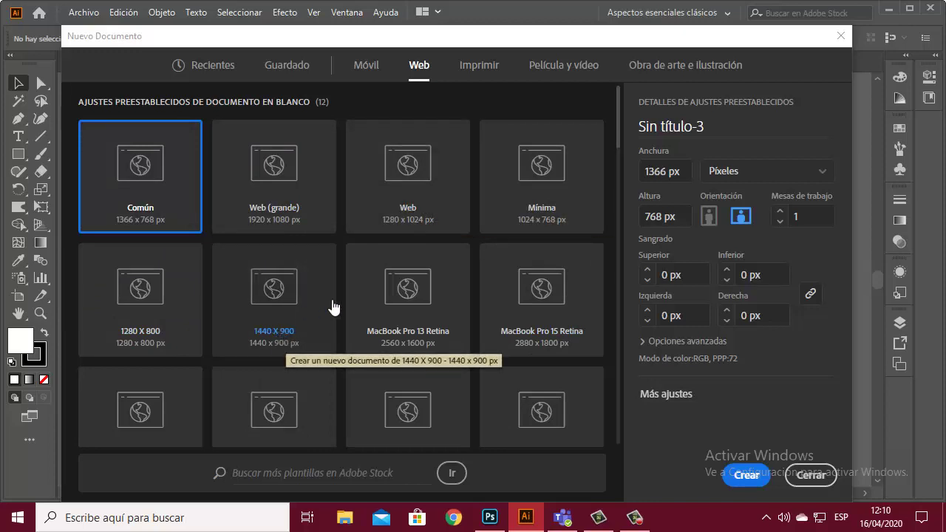
{"action": "left_click", "coordinate": [479, 66]}
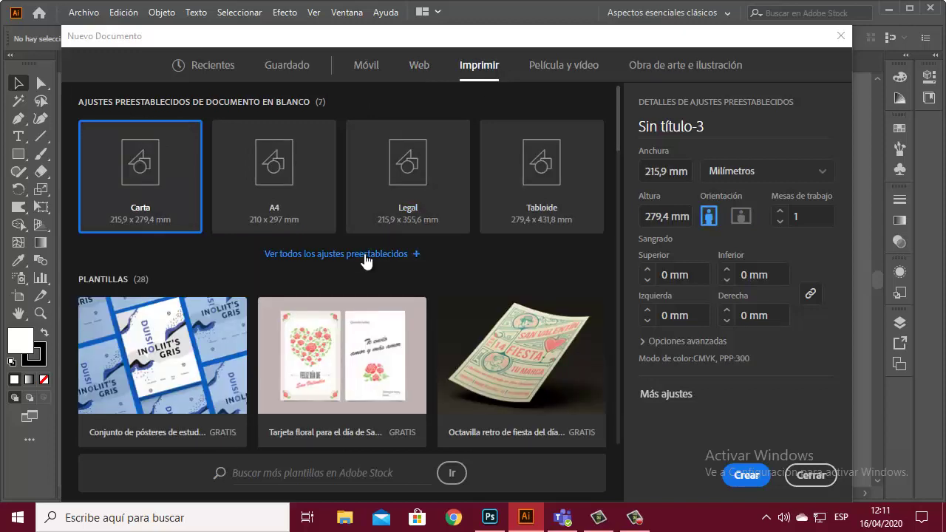
{"action": "left_click", "coordinate": [367, 254]}
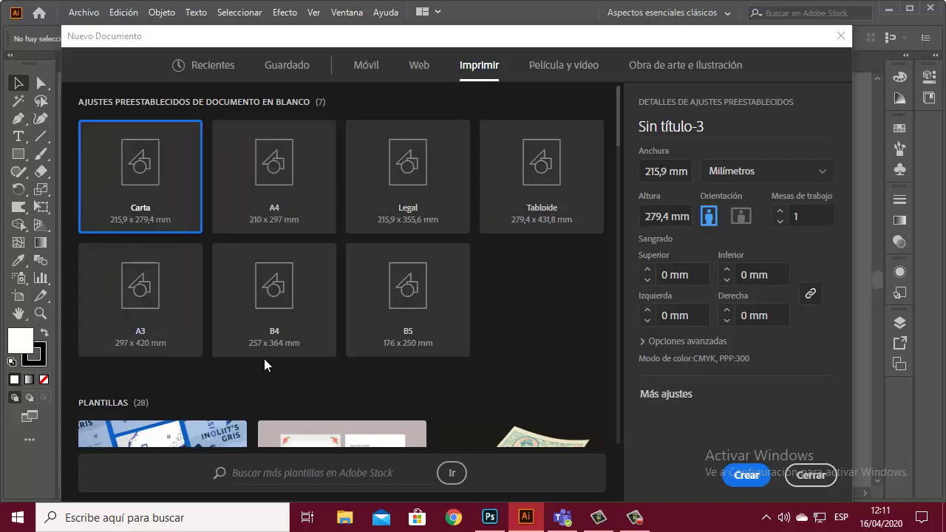
{"action": "left_click", "coordinate": [308, 194]}
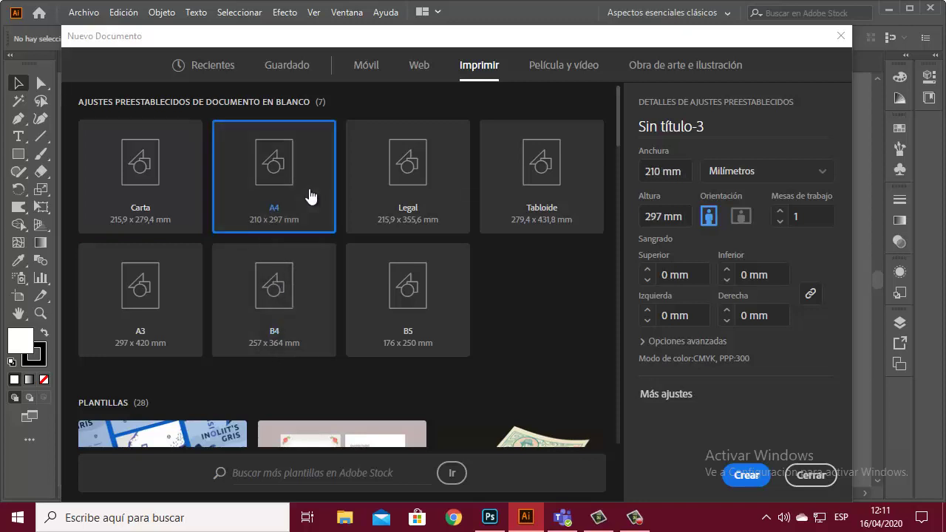
{"action": "left_click", "coordinate": [193, 298]}
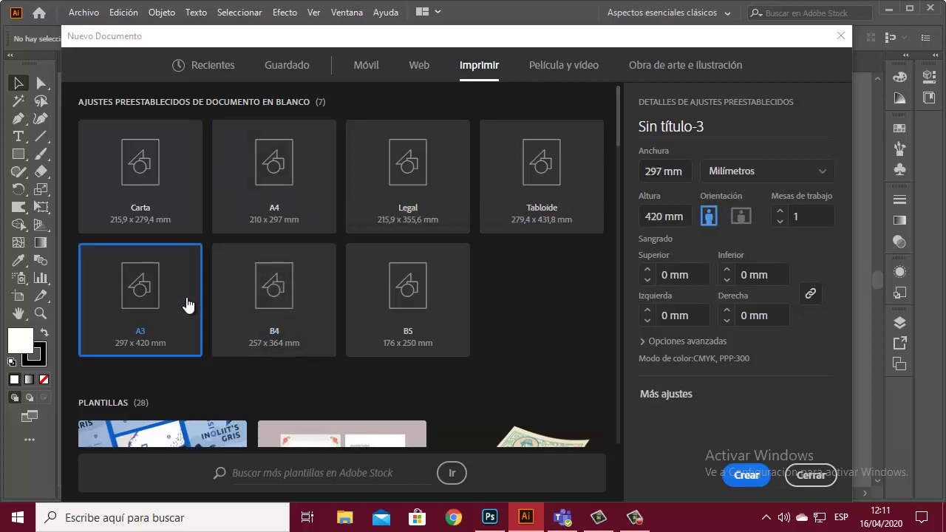
Step: Examine the film and video presets and the art and illustration presets with their templates
{"action": "left_click", "coordinate": [562, 71]}
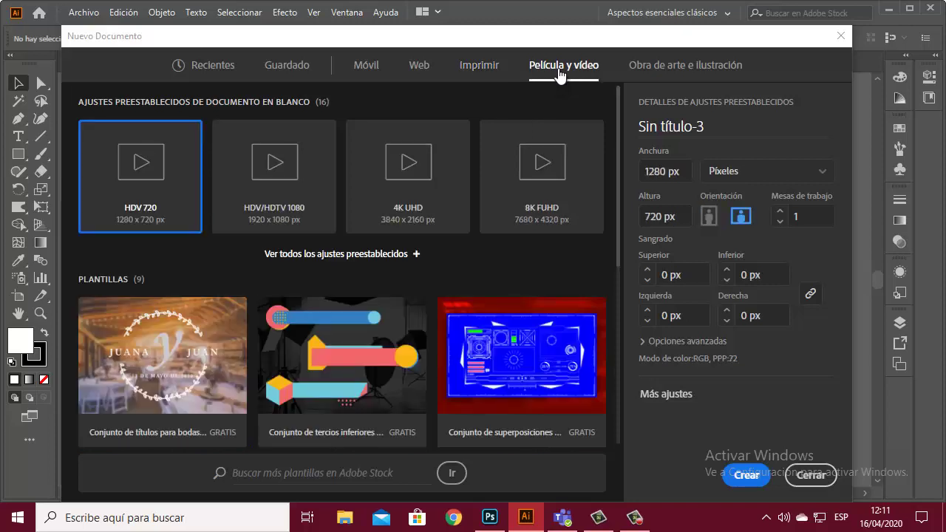
{"action": "left_click", "coordinate": [676, 71]}
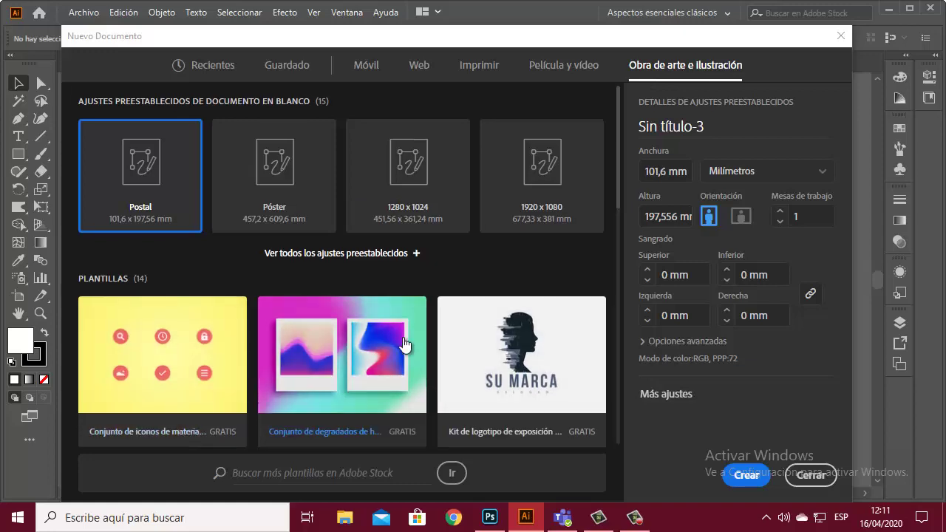
{"action": "scroll", "coordinate": [405, 344], "scroll_direction": "down", "scroll_amount": 4}
{"action": "scroll", "coordinate": [405, 345], "scroll_direction": "down", "scroll_amount": 5}
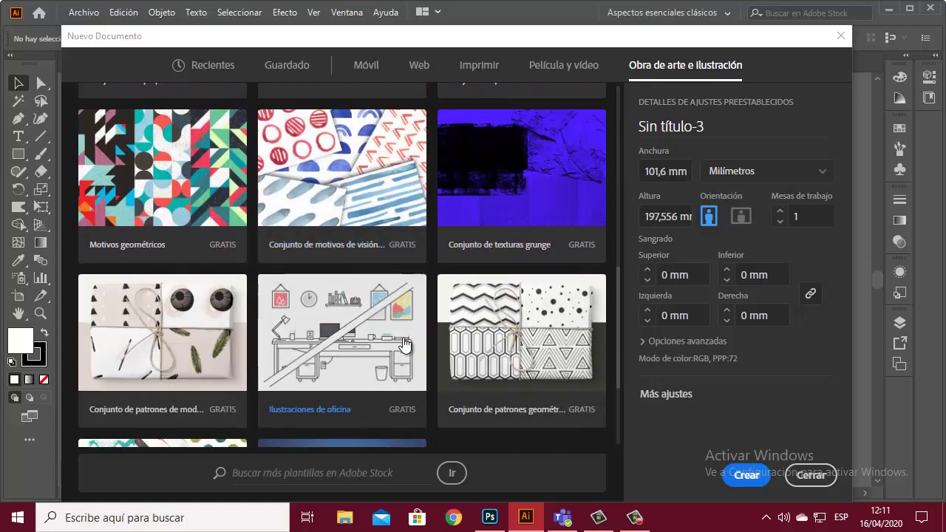
{"action": "scroll", "coordinate": [405, 345], "scroll_direction": "up", "scroll_amount": 9}
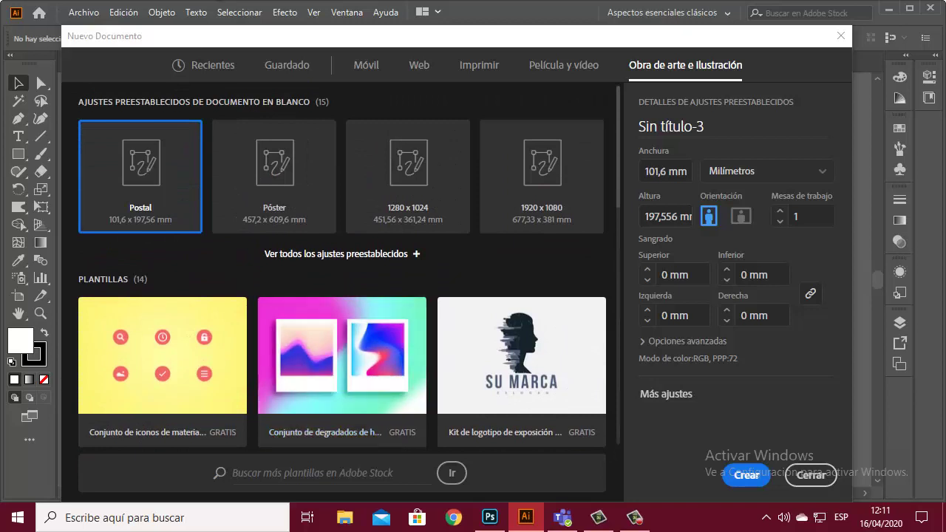
Step: Choose the A4 print preset and name the new document AFICHE QUEDATE EN CASA
{"action": "left_click", "coordinate": [477, 70]}
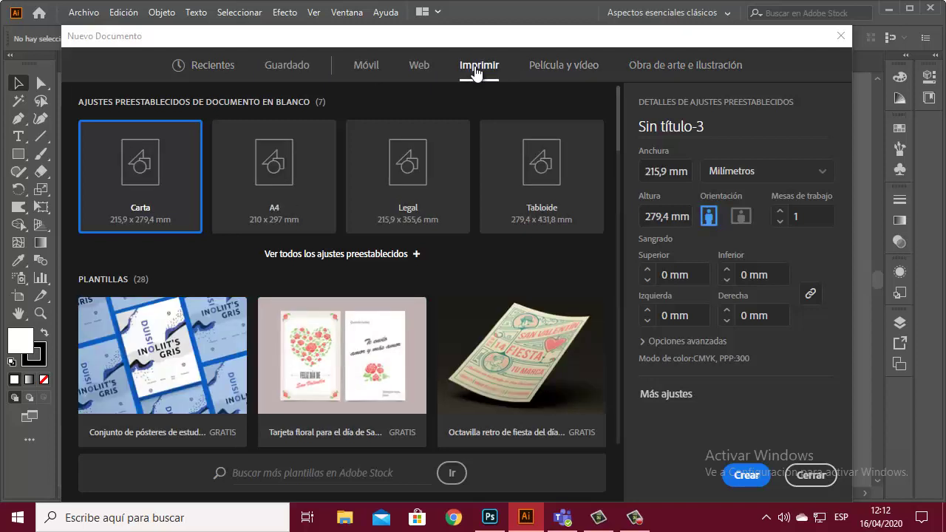
{"action": "left_click", "coordinate": [349, 256]}
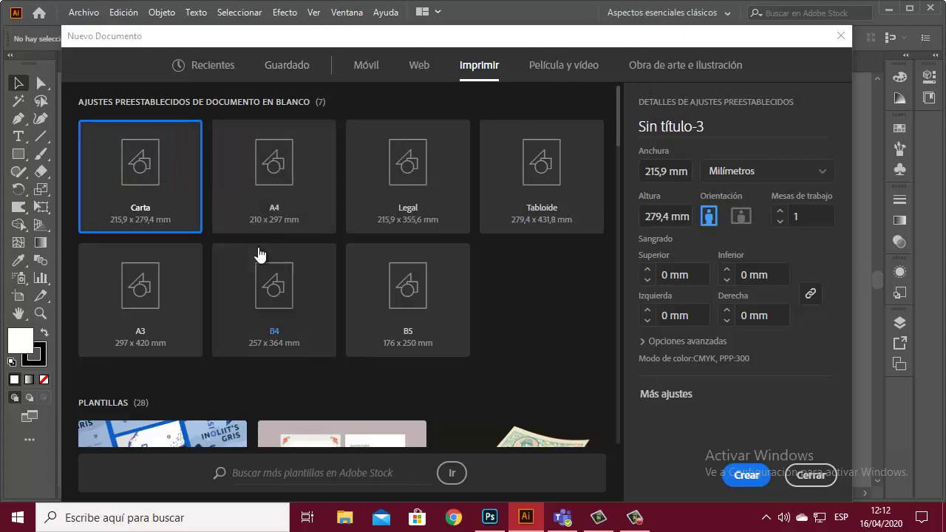
{"action": "left_click", "coordinate": [316, 175]}
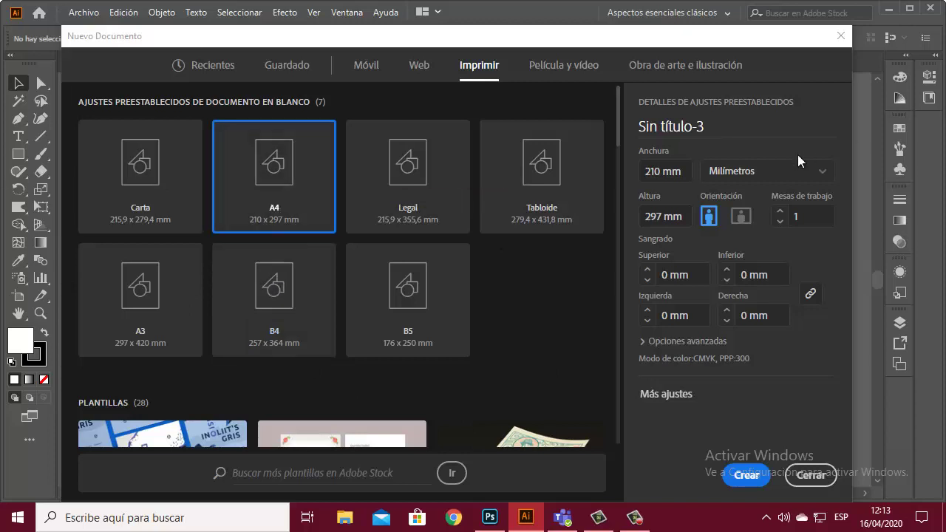
{"action": "left_click", "coordinate": [725, 122]}
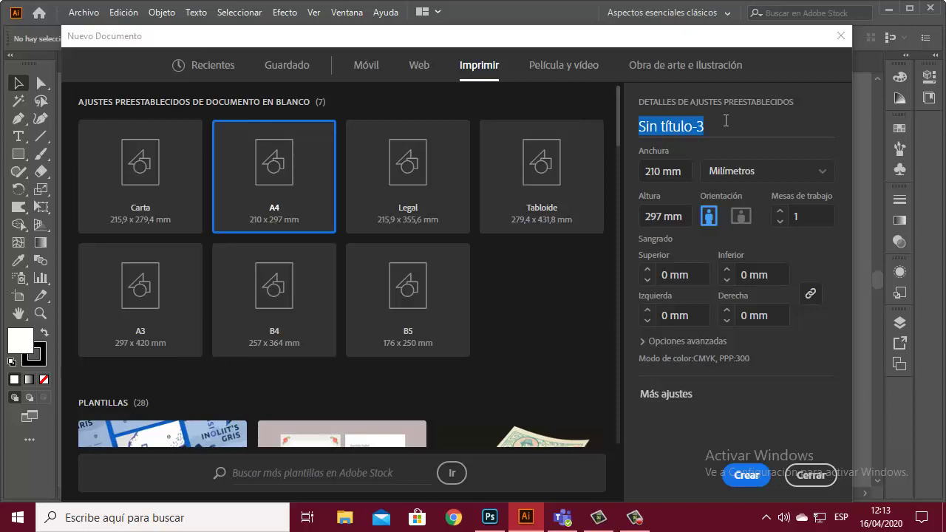
{"action": "type", "text": "AFI"}
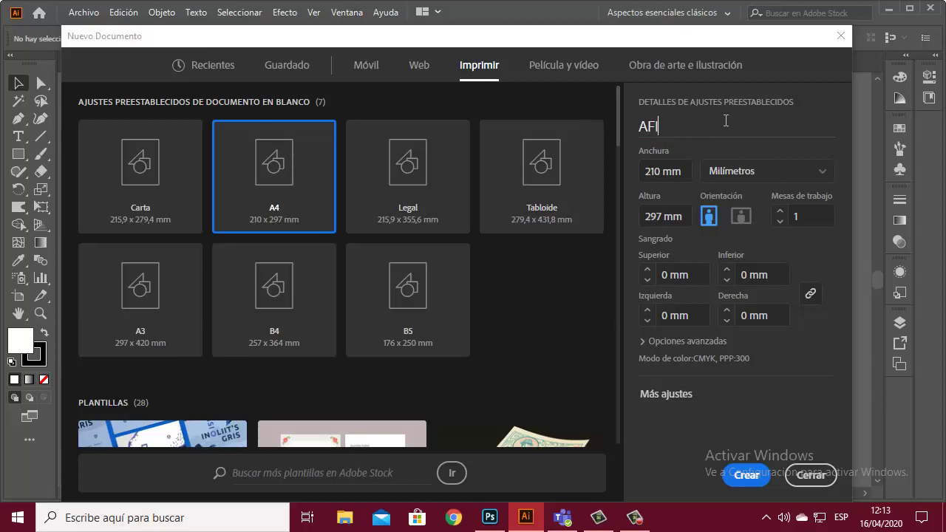
{"action": "type", "text": "CHE QUEDATE EN CASA"}
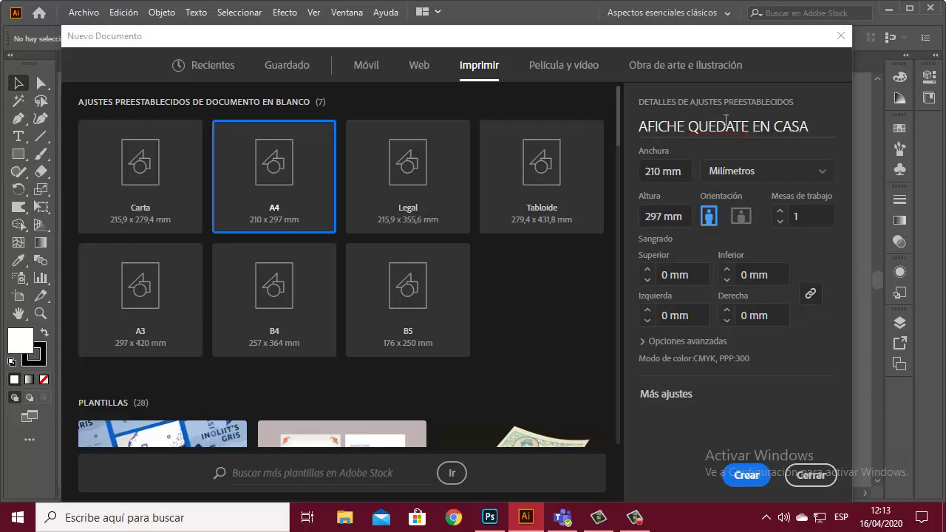
Step: Set the document units to centimetres and the page orientation to landscape
{"action": "left_click", "coordinate": [823, 176]}
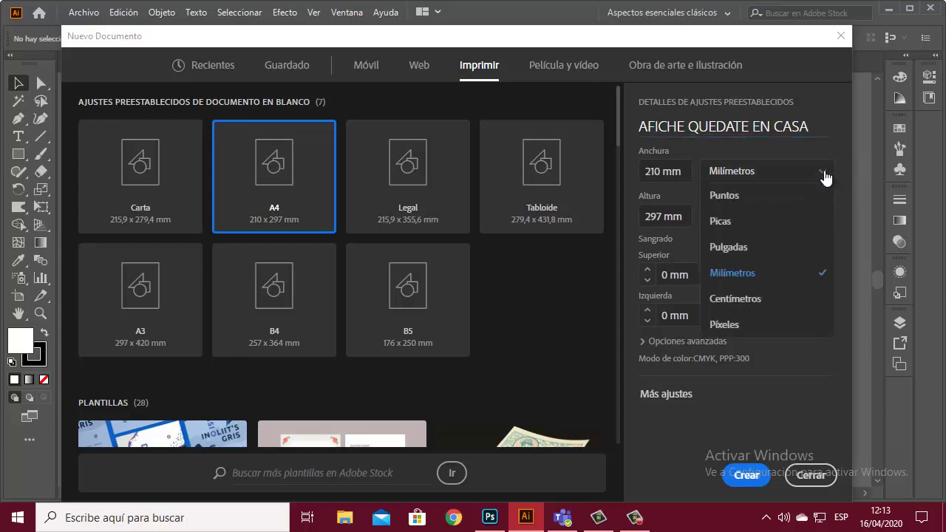
{"action": "left_click", "coordinate": [746, 299]}
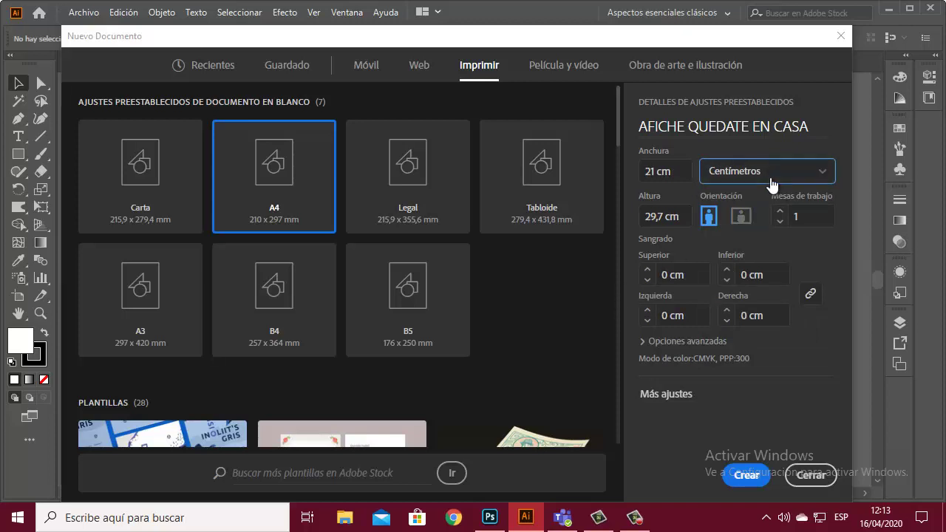
{"action": "left_click", "coordinate": [824, 180]}
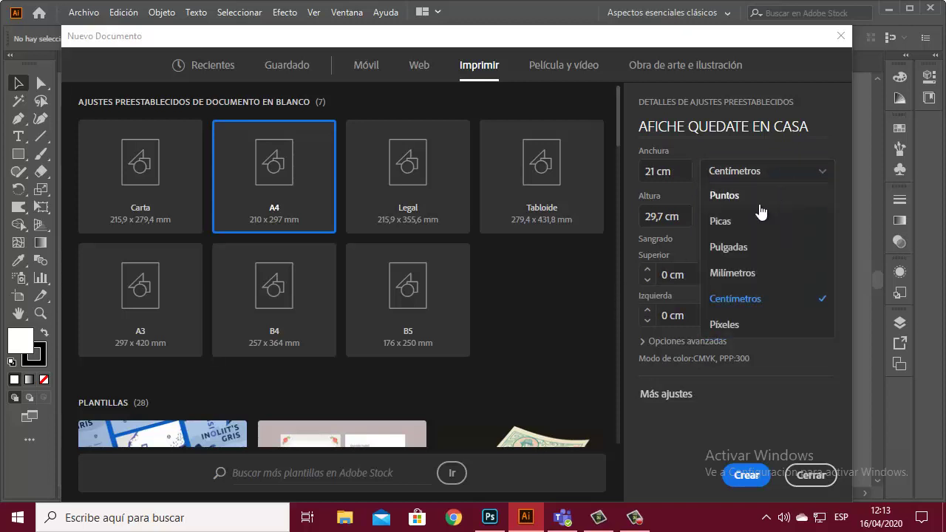
{"action": "left_click", "coordinate": [844, 149]}
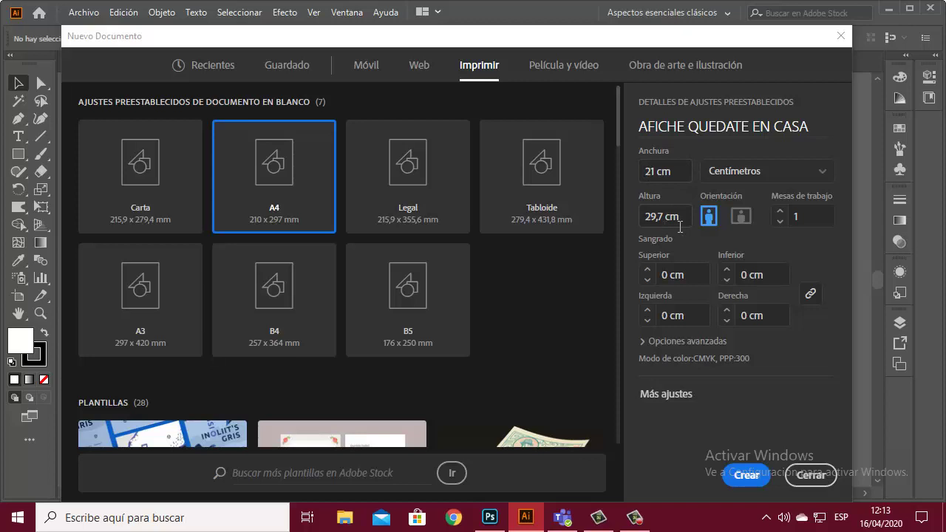
{"action": "left_click", "coordinate": [742, 219]}
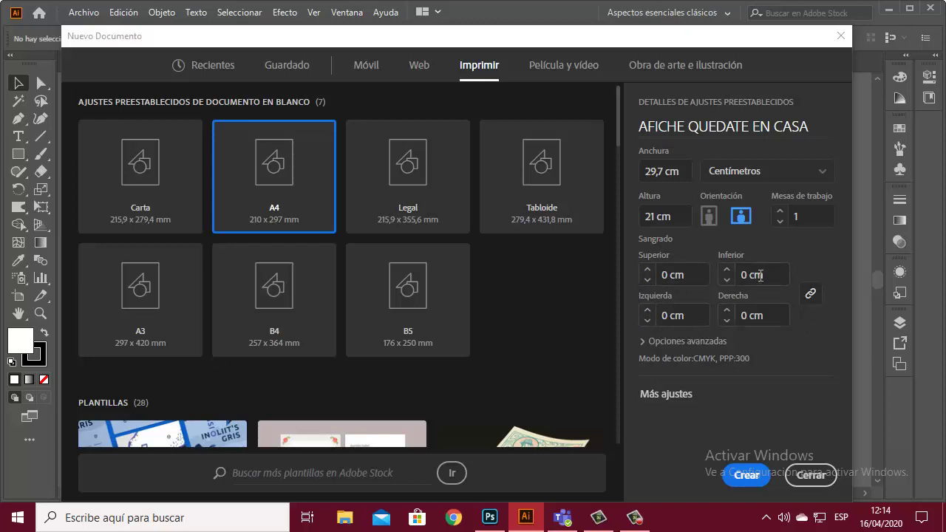
Step: Set a linked bleed of 0,5 cm on all four sides of the document
{"action": "left_click", "coordinate": [671, 274]}
{"action": "type", "text": "0.5"}
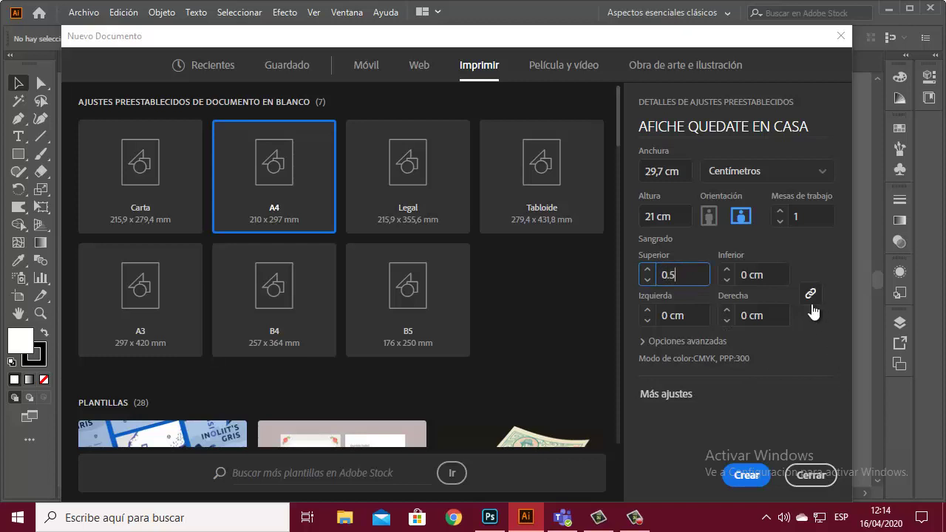
{"action": "left_click", "coordinate": [783, 272]}
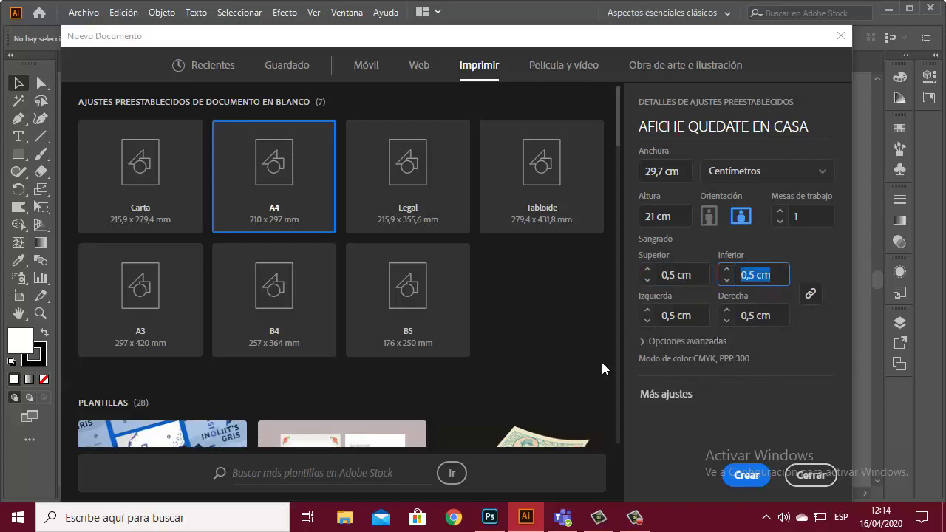
Step: Select CMYK as the colour mode in the advanced options and create the document
{"action": "left_click", "coordinate": [642, 342]}
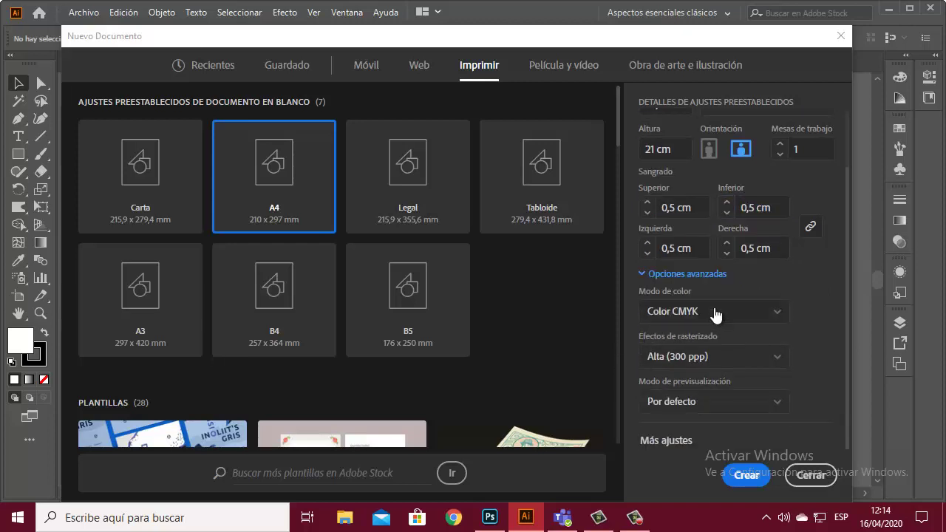
{"action": "left_click", "coordinate": [647, 275]}
{"action": "left_click", "coordinate": [641, 342]}
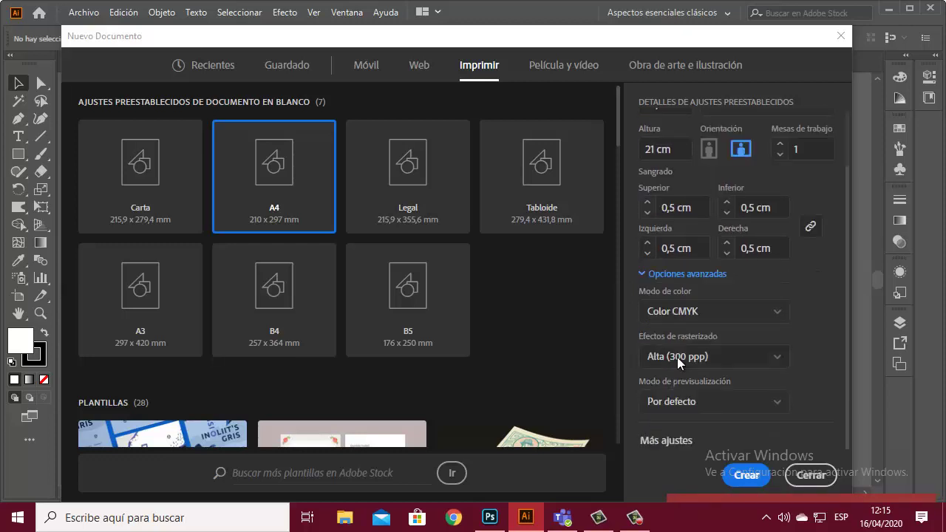
{"action": "left_click", "coordinate": [881, 447]}
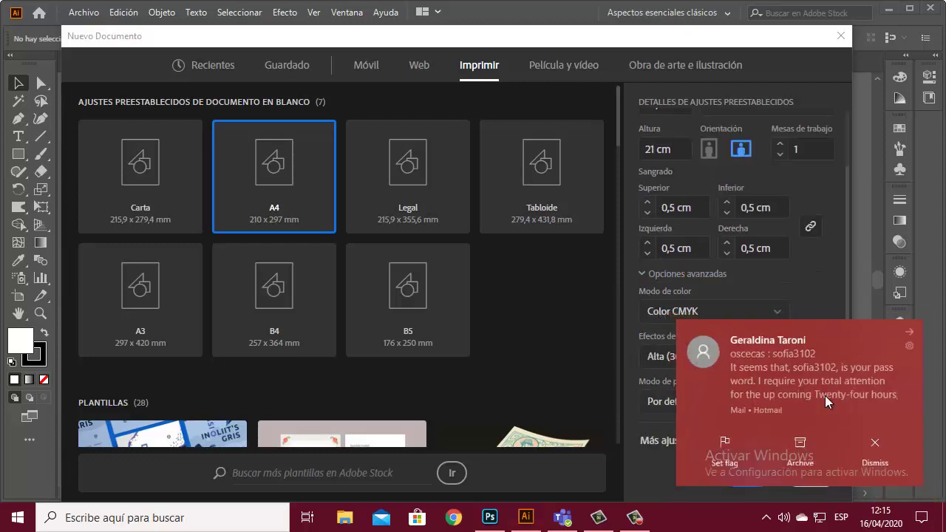
{"action": "left_click", "coordinate": [733, 329]}
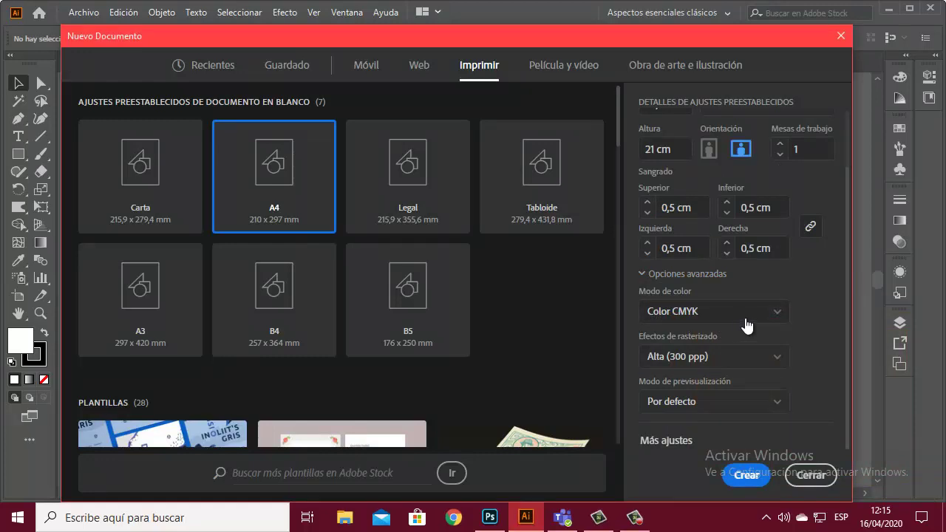
{"action": "left_click", "coordinate": [780, 319]}
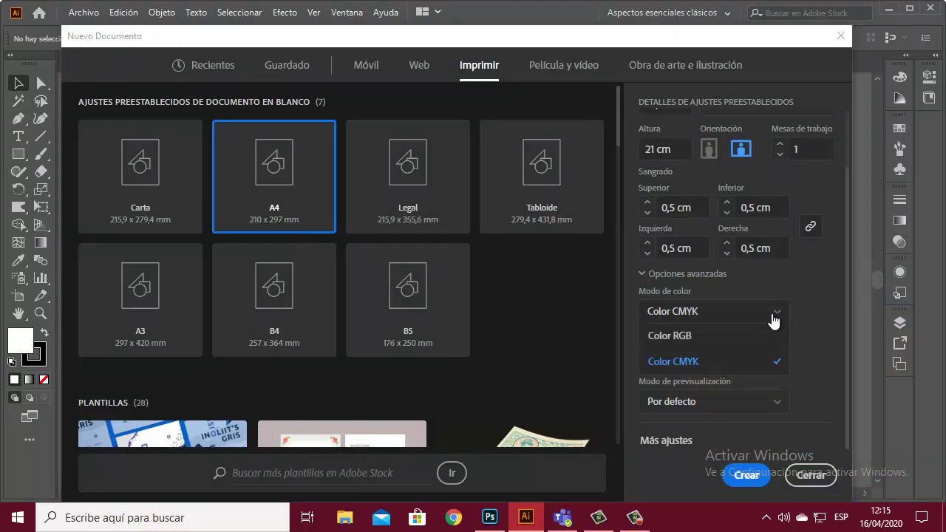
{"action": "left_click", "coordinate": [719, 366]}
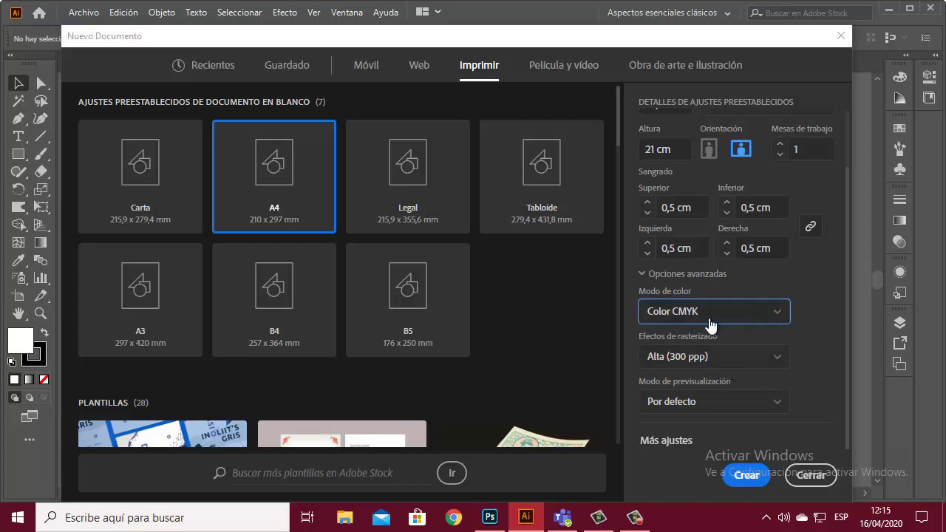
{"action": "left_click", "coordinate": [783, 314]}
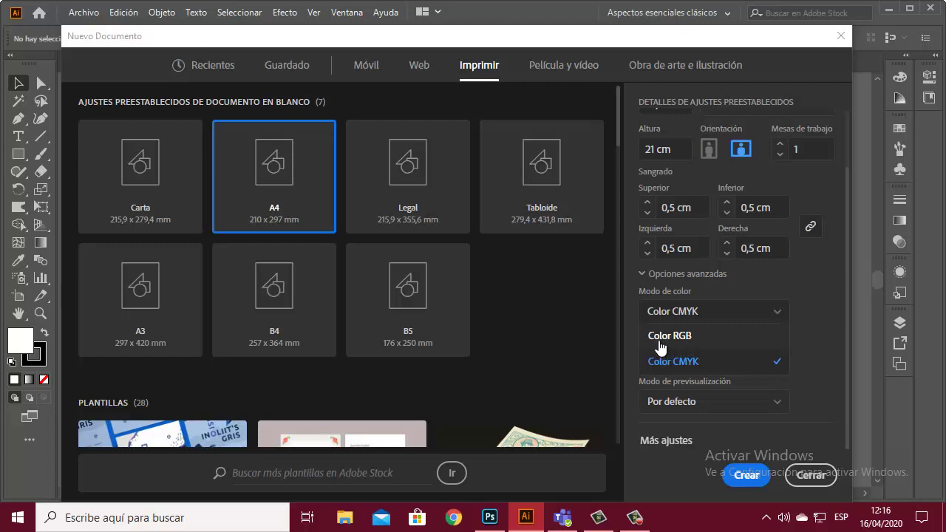
{"action": "left_click", "coordinate": [819, 286]}
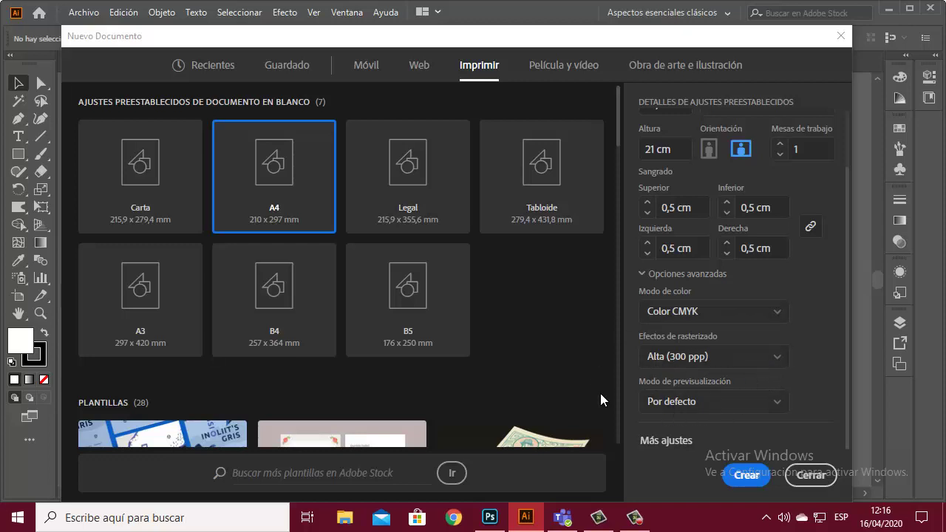
{"action": "left_click", "coordinate": [747, 475]}
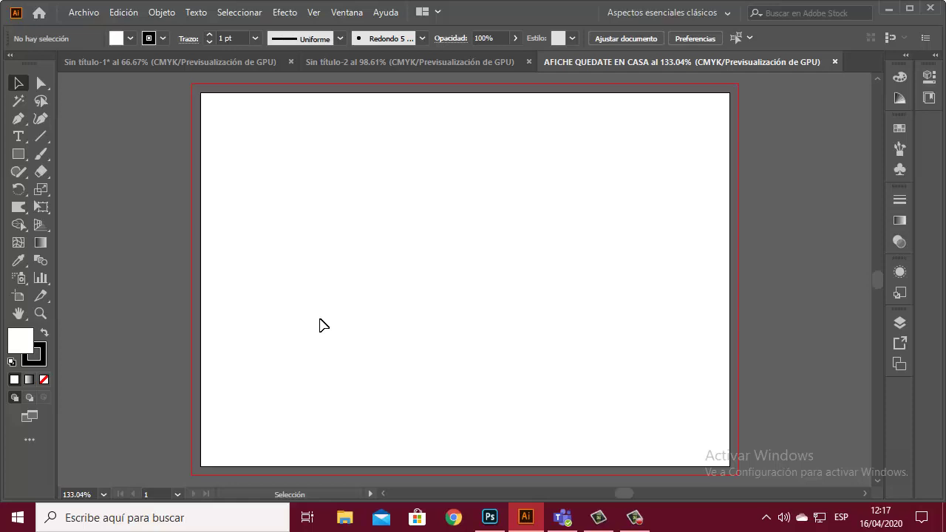
{"action": "left_click", "coordinate": [94, 11]}
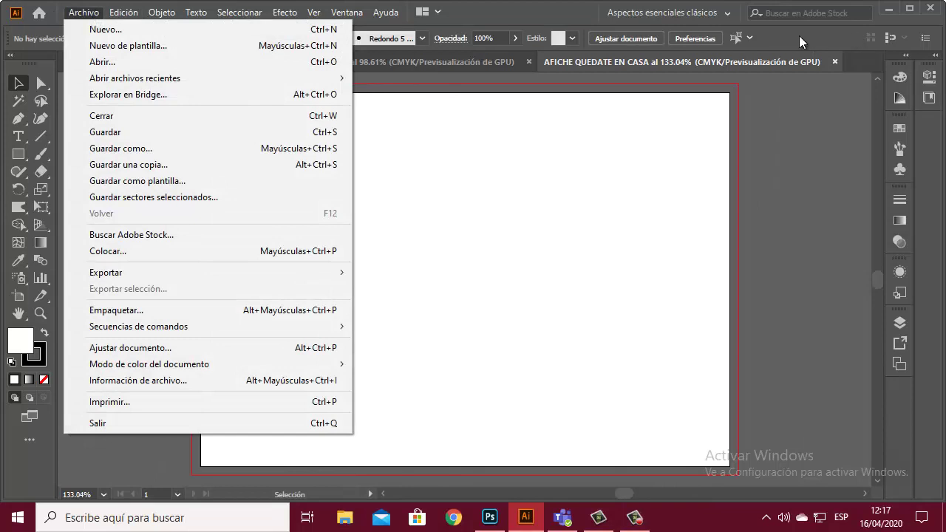
{"action": "left_click", "coordinate": [799, 35]}
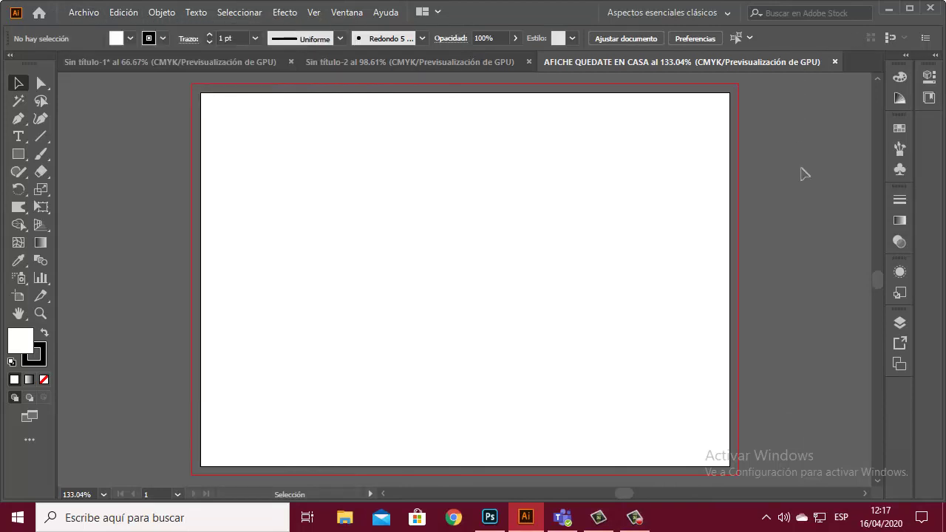